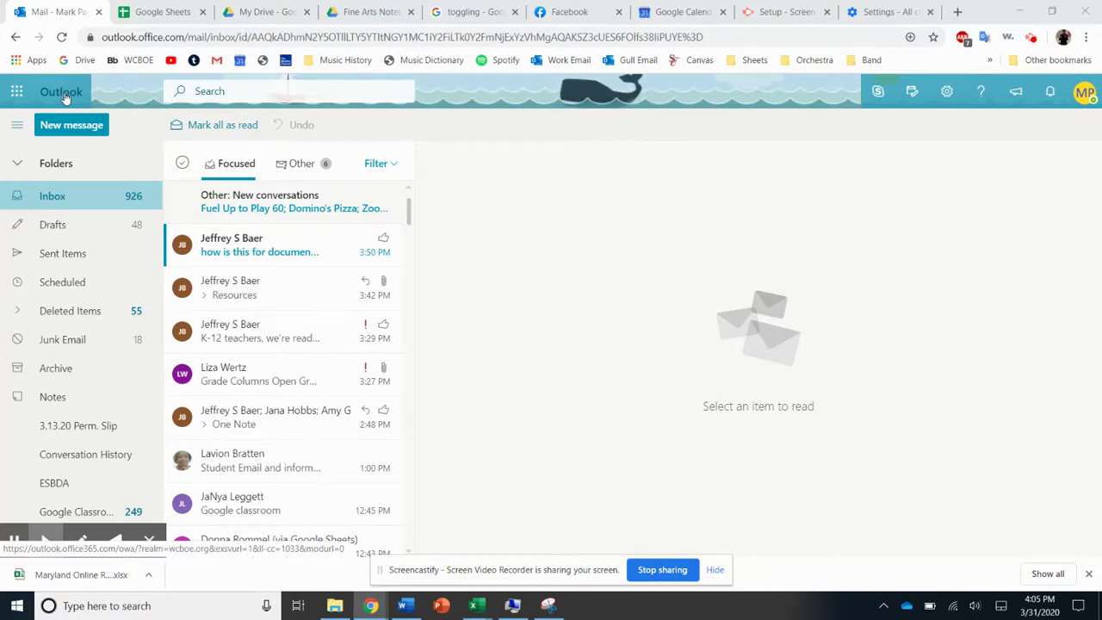
Switch to OneNote, open the Fine Arts Notebook and go to its Resources for Distance section
{"action": "left_click", "coordinate": [18, 93]}
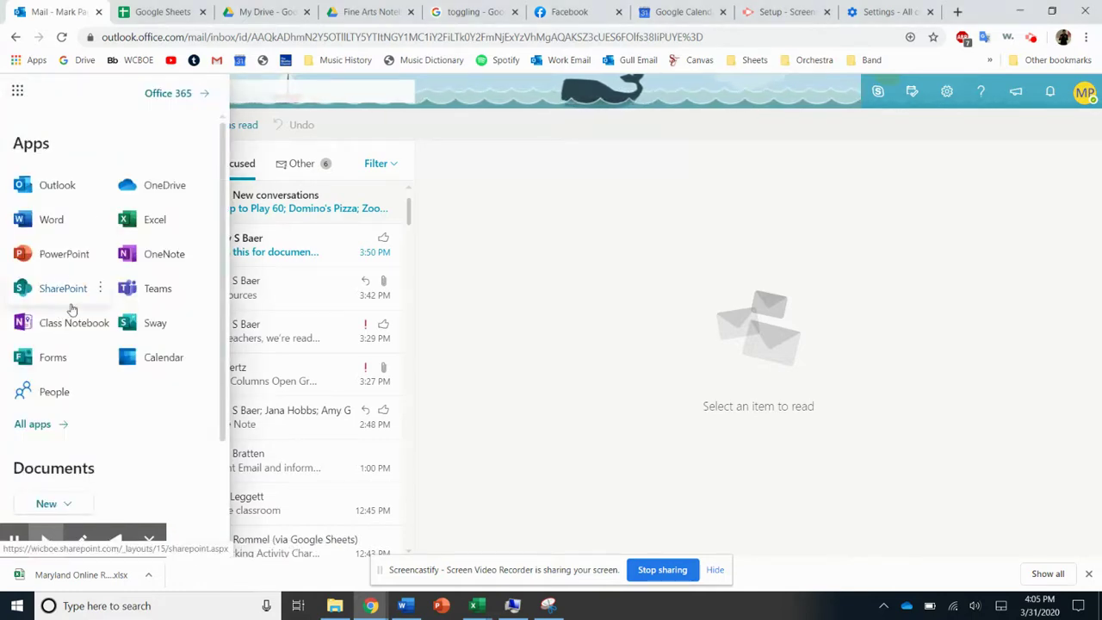
{"action": "left_click", "coordinate": [149, 260]}
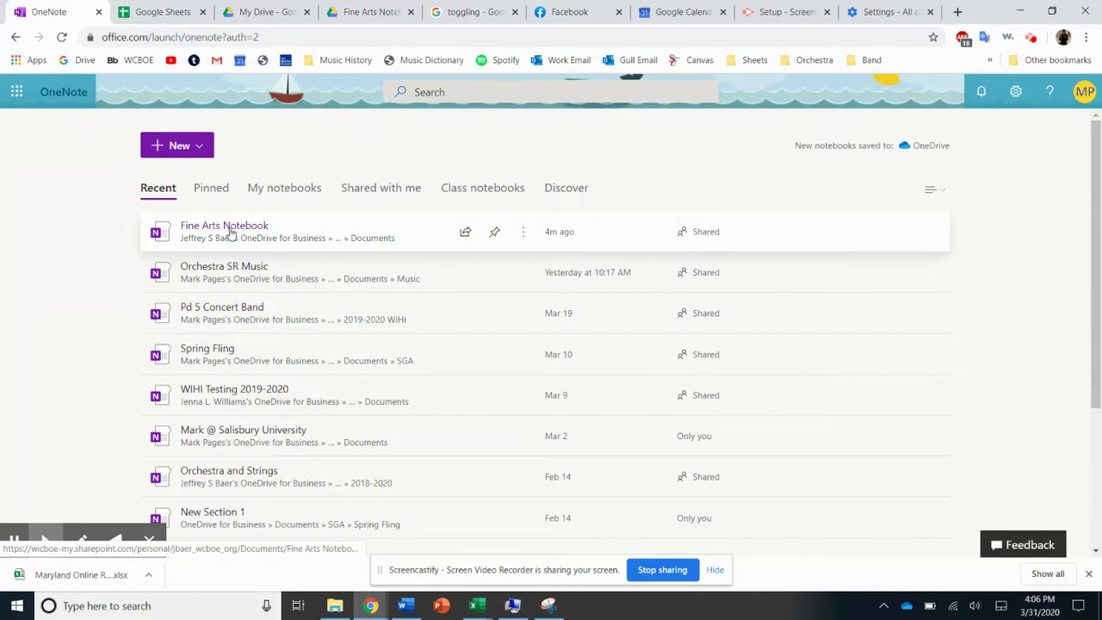
{"action": "left_click", "coordinate": [230, 231]}
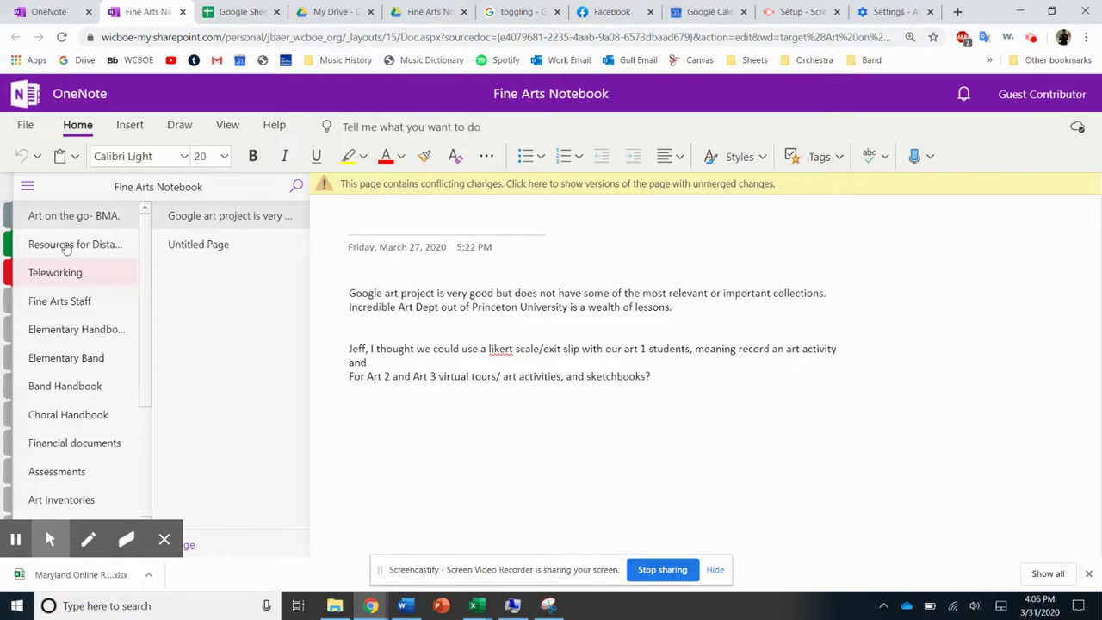
{"action": "left_click", "coordinate": [84, 246]}
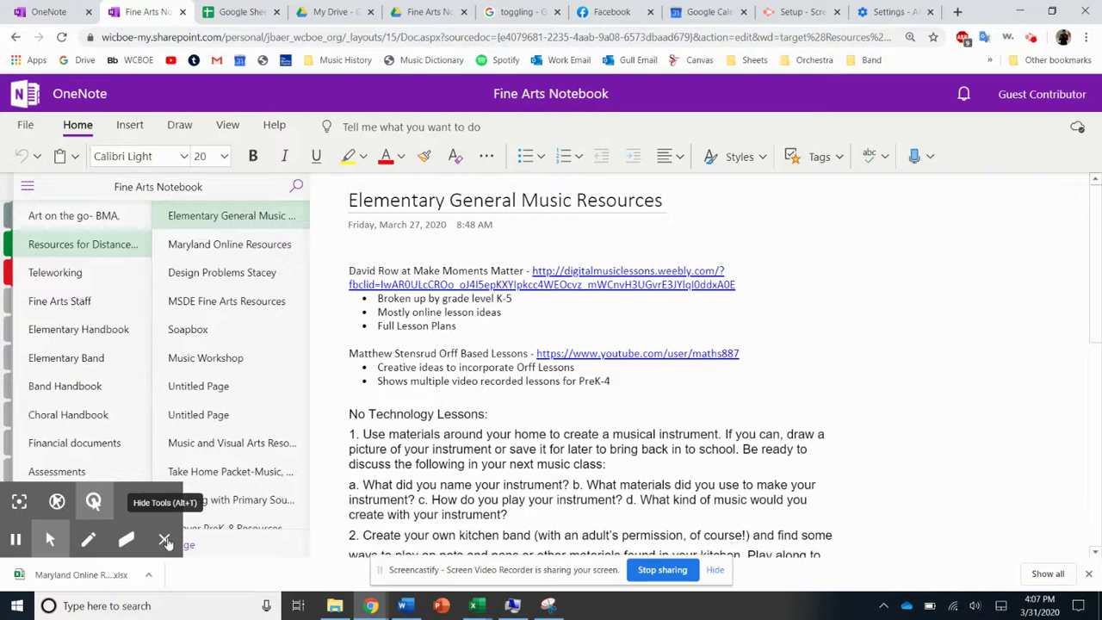
{"action": "left_click", "coordinate": [165, 537]}
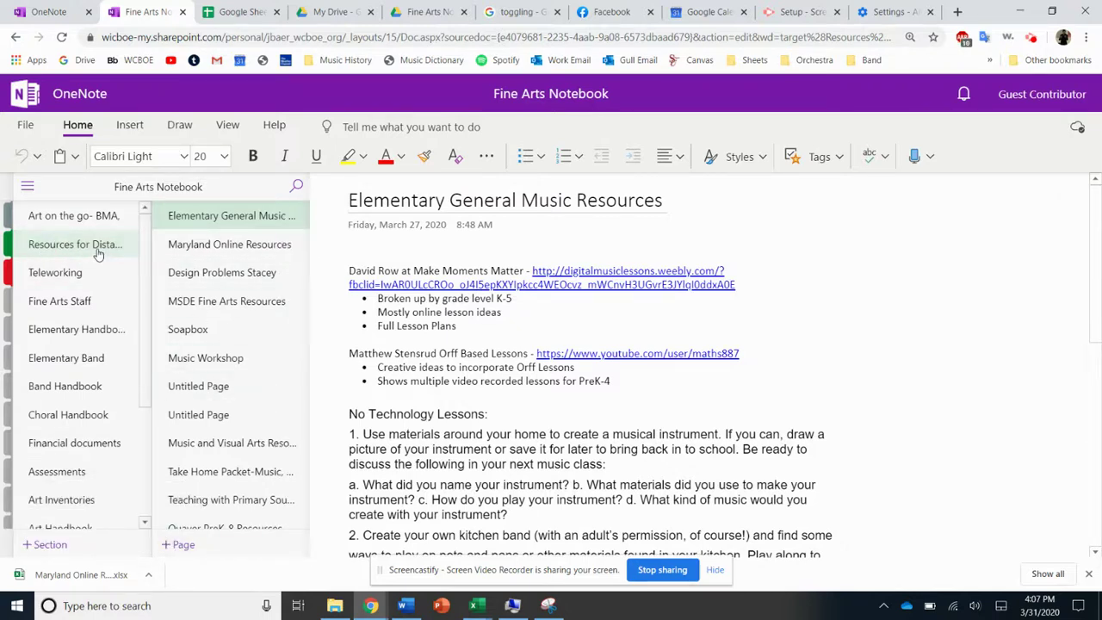
Add a new page to the Resources for Distance section and title it "April Calendar (TEST)"
{"action": "left_click", "coordinate": [189, 545]}
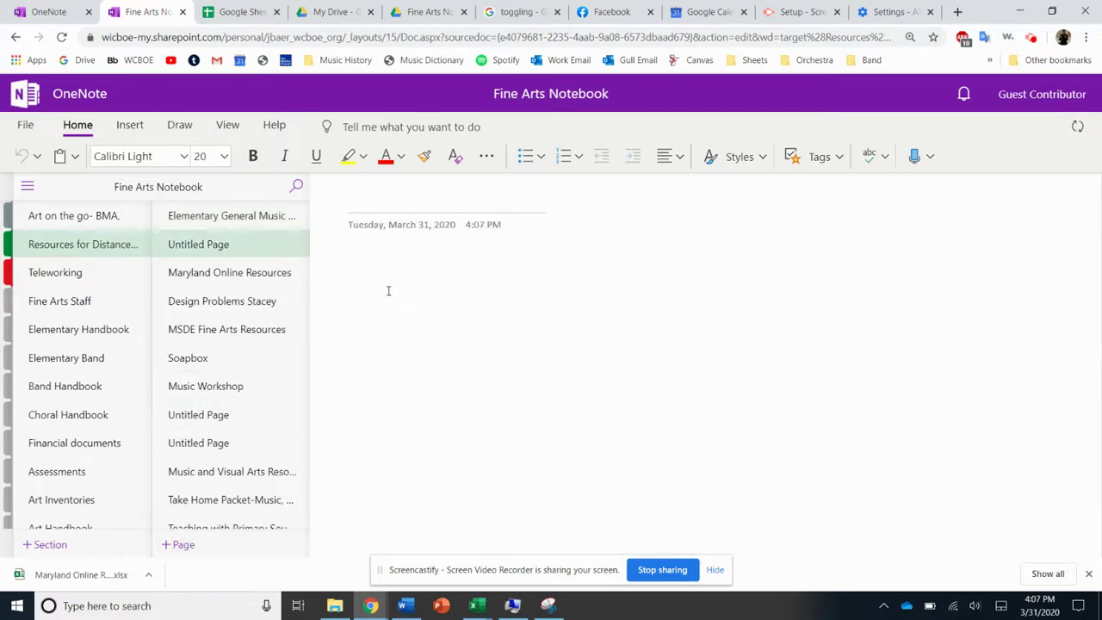
{"action": "type", "text": "Test"}
{"action": "key", "text": "BackSpace"}
{"action": "key", "text": "BackSpace"}
{"action": "key", "text": "BackSpace"}
{"action": "key", "text": "BackSpace"}
{"action": "type", "text": "April"}
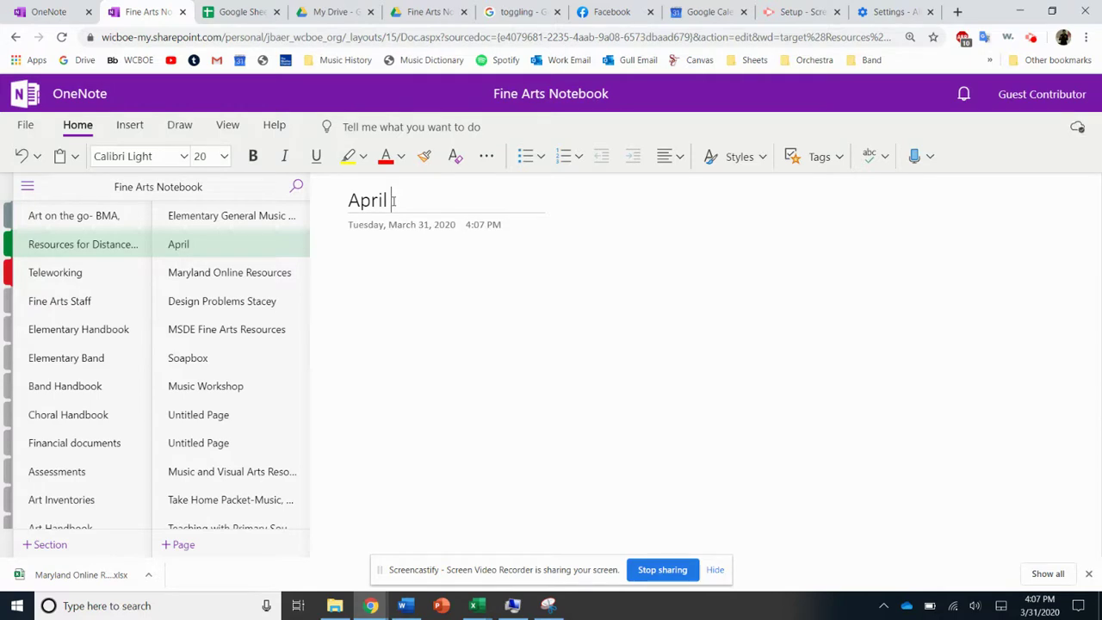
{"action": "type", "text": "Calendar"}
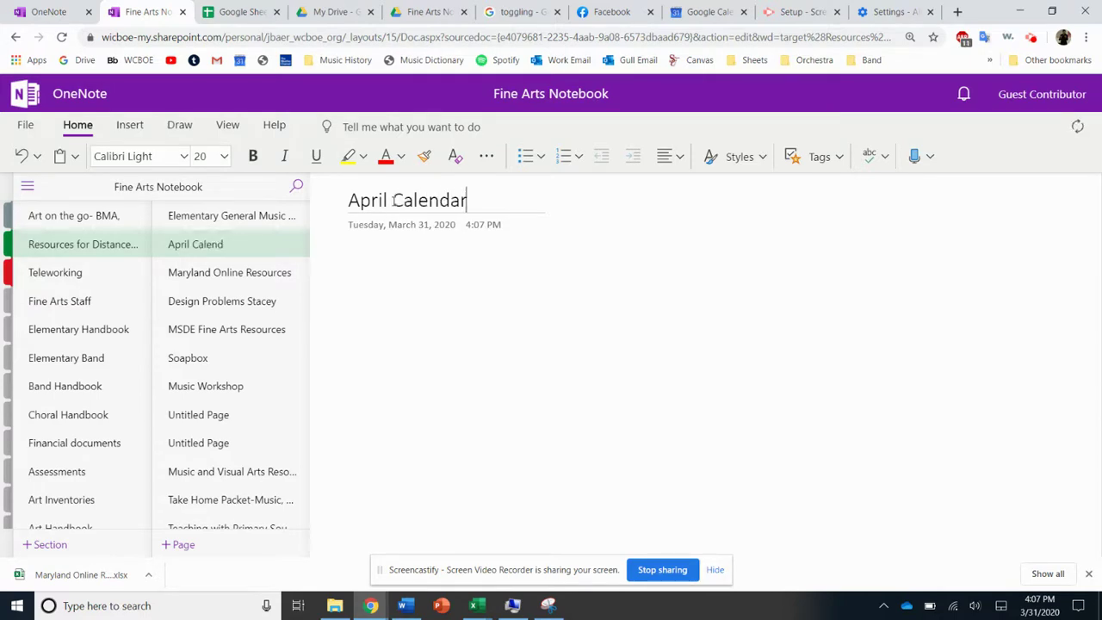
{"action": "type", "text": " (TEST)"}
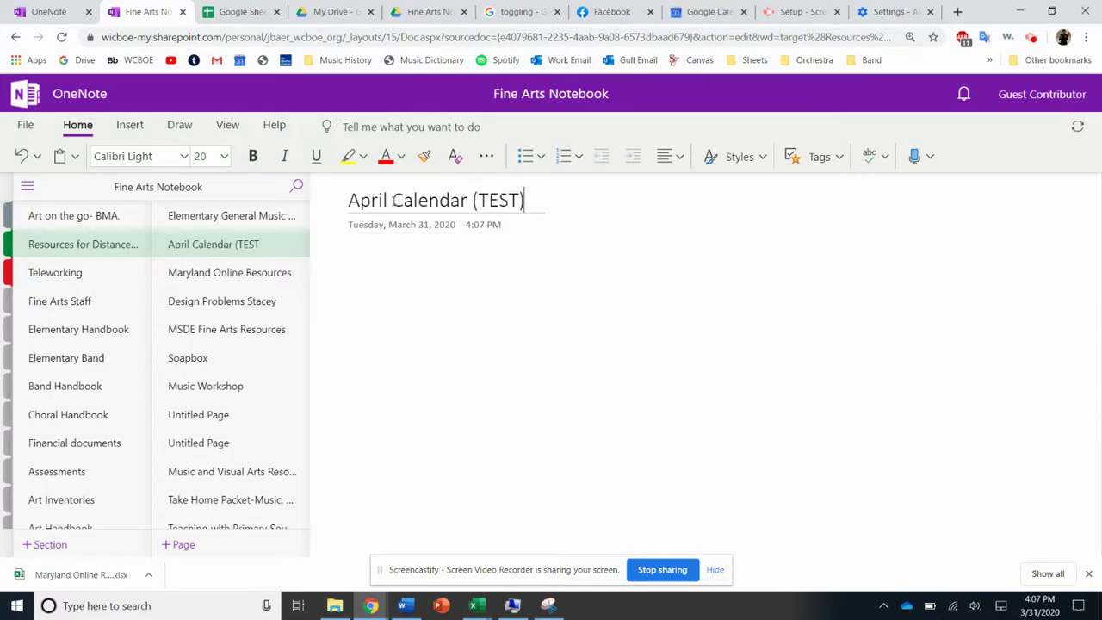
{"action": "key", "text": "Return"}
Try out text boxes with sample text at different spots in the page body and delete them
{"action": "left_click", "coordinate": [557, 321]}
{"action": "left_click", "coordinate": [374, 260]}
{"action": "left_click", "coordinate": [354, 353]}
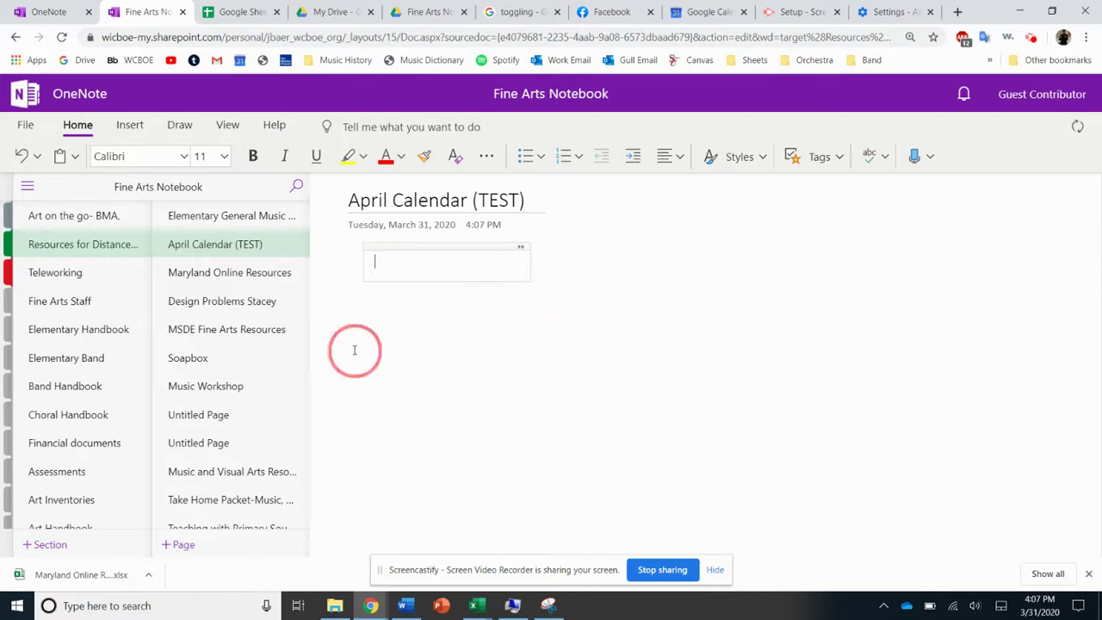
{"action": "left_click", "coordinate": [566, 386]}
{"action": "left_click", "coordinate": [446, 256]}
{"action": "type", "text": "asdasd"}
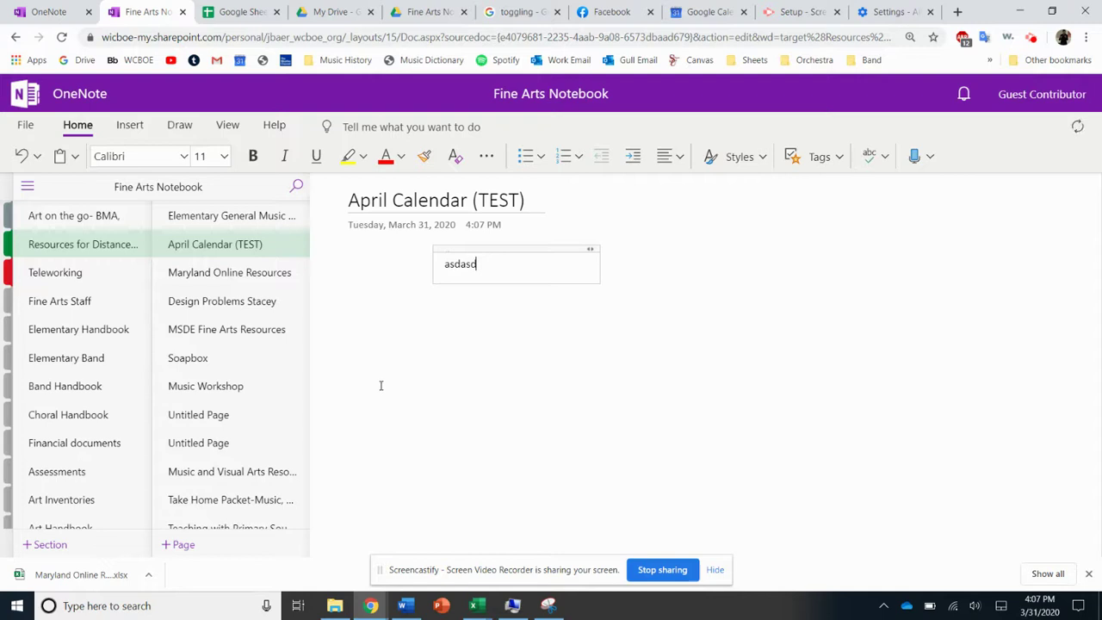
{"action": "type", "text": "asda"}
{"action": "left_click", "coordinate": [382, 322]}
{"action": "type", "text": "asd"}
{"action": "left_click", "coordinate": [467, 313]}
{"action": "key", "text": "Delete"}
{"action": "left_click", "coordinate": [467, 248]}
{"action": "key", "text": "Delete"}
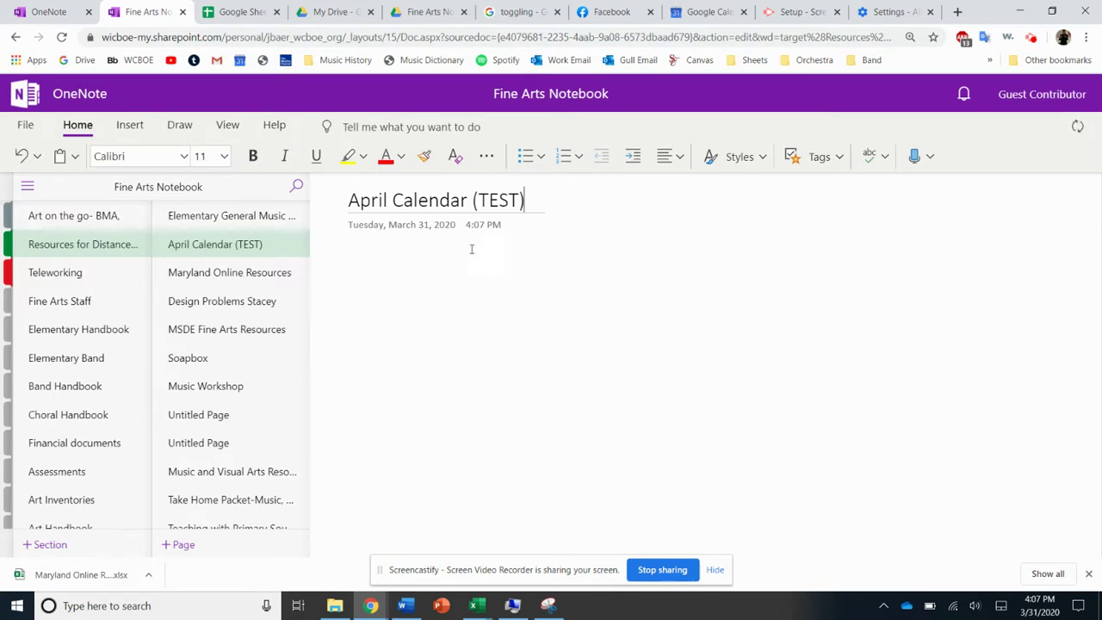
Examine the options for inserting pictures and files into the body of the April Calendar (TEST) page
{"action": "left_click", "coordinate": [131, 128]}
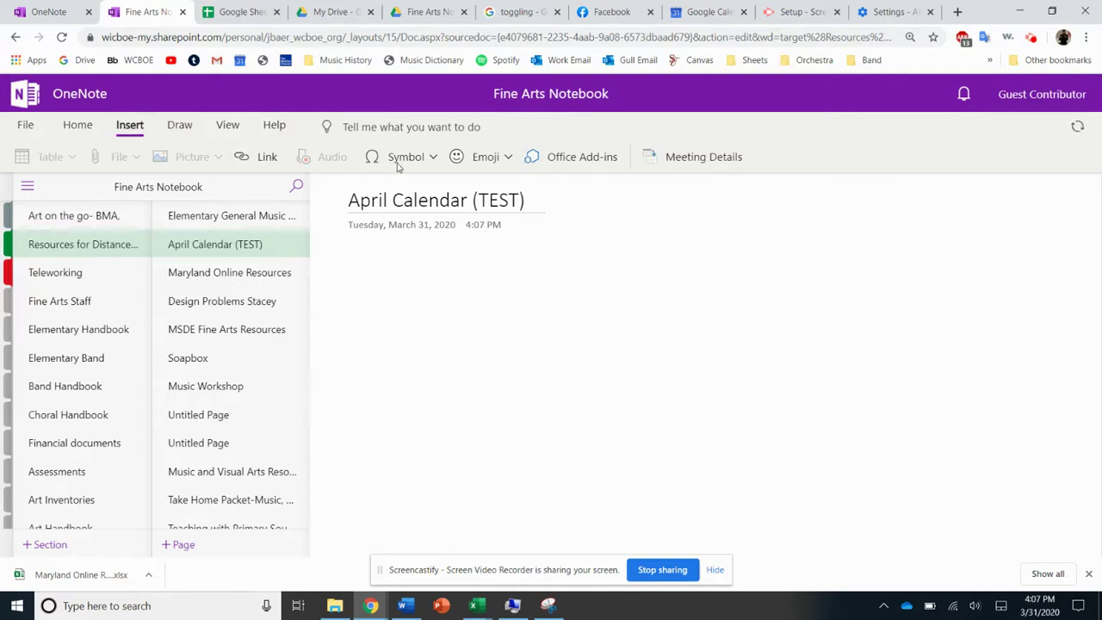
{"action": "left_click", "coordinate": [509, 306]}
{"action": "left_click", "coordinate": [436, 205]}
{"action": "left_click", "coordinate": [421, 276]}
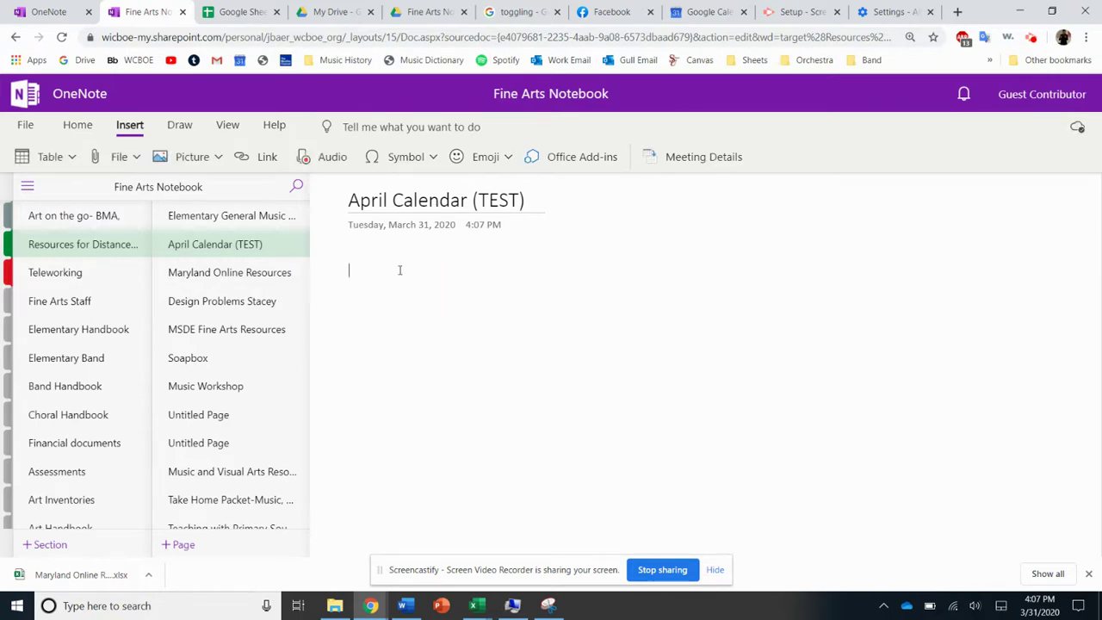
{"action": "left_click", "coordinate": [219, 158]}
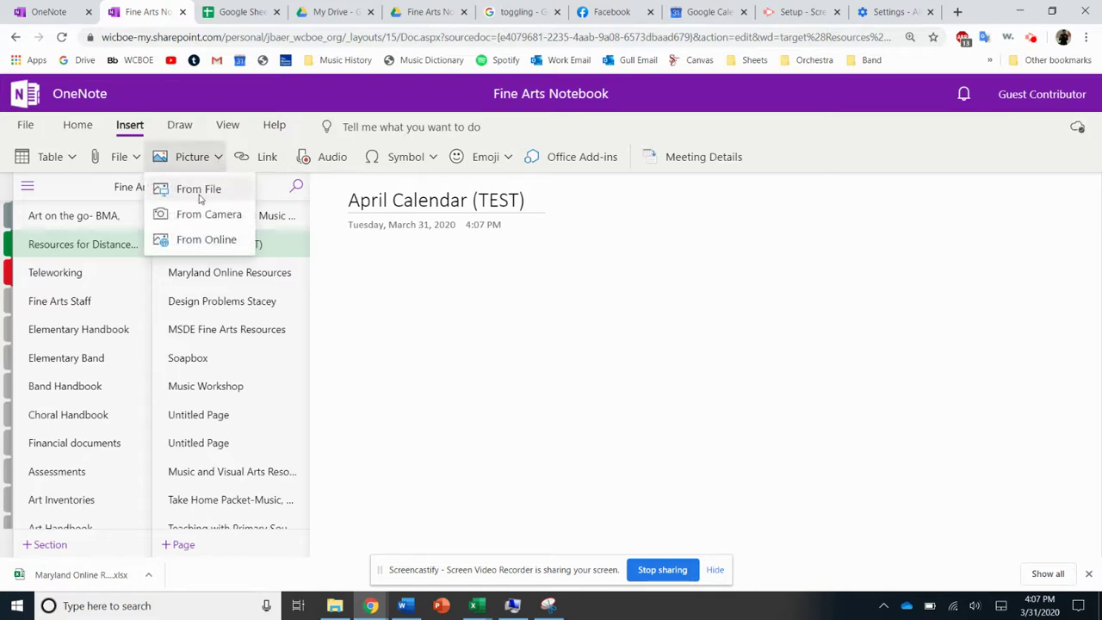
{"action": "left_click", "coordinate": [135, 158]}
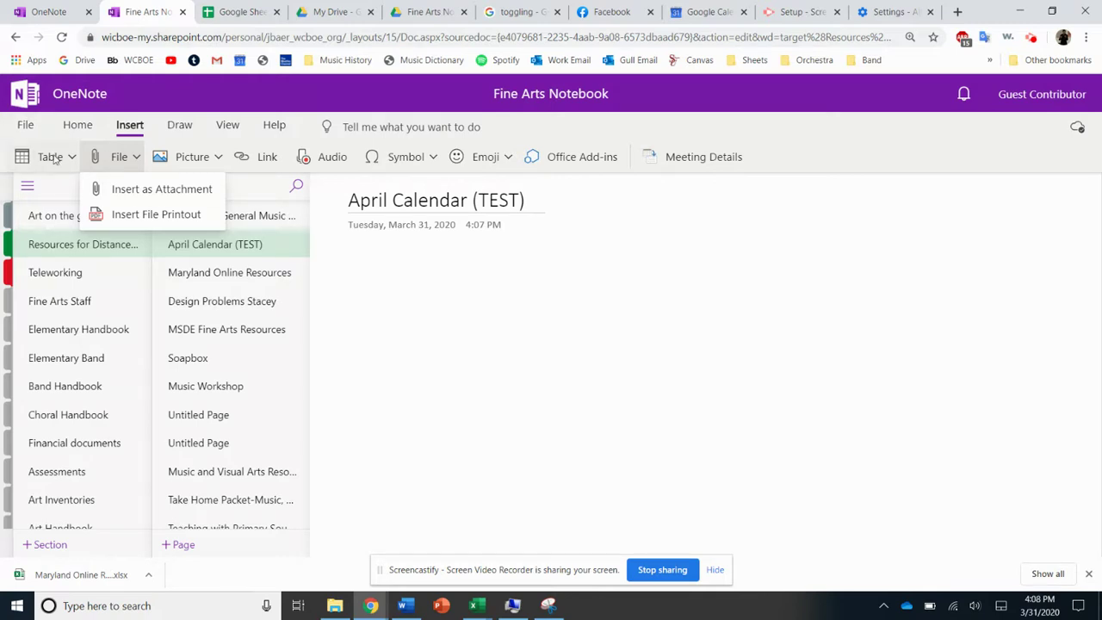
{"action": "left_click", "coordinate": [414, 274]}
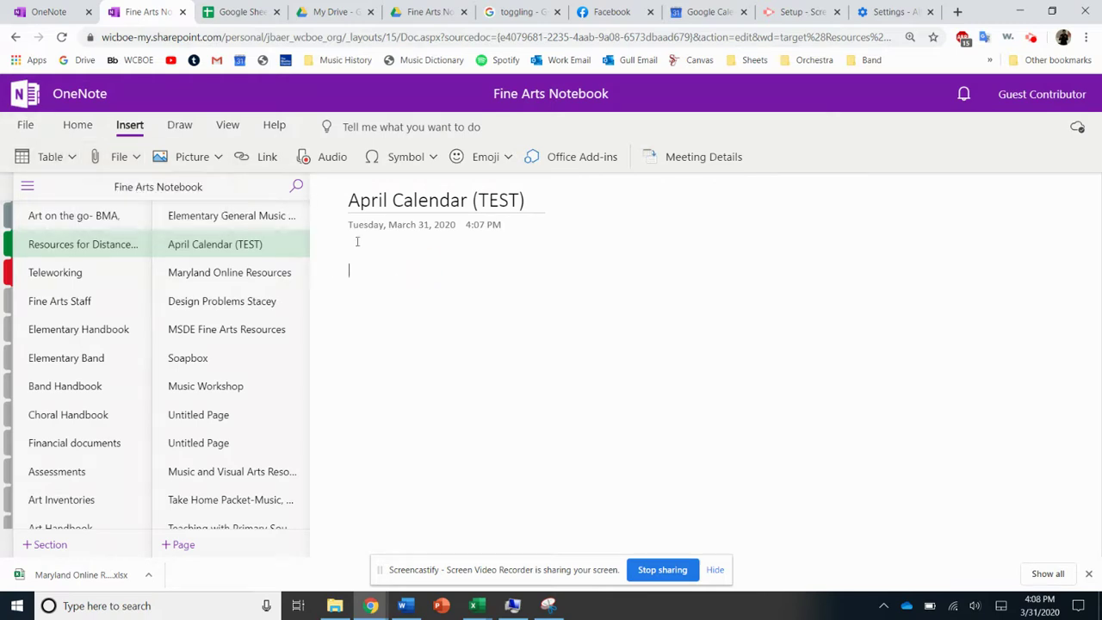
{"action": "left_click", "coordinate": [192, 155]}
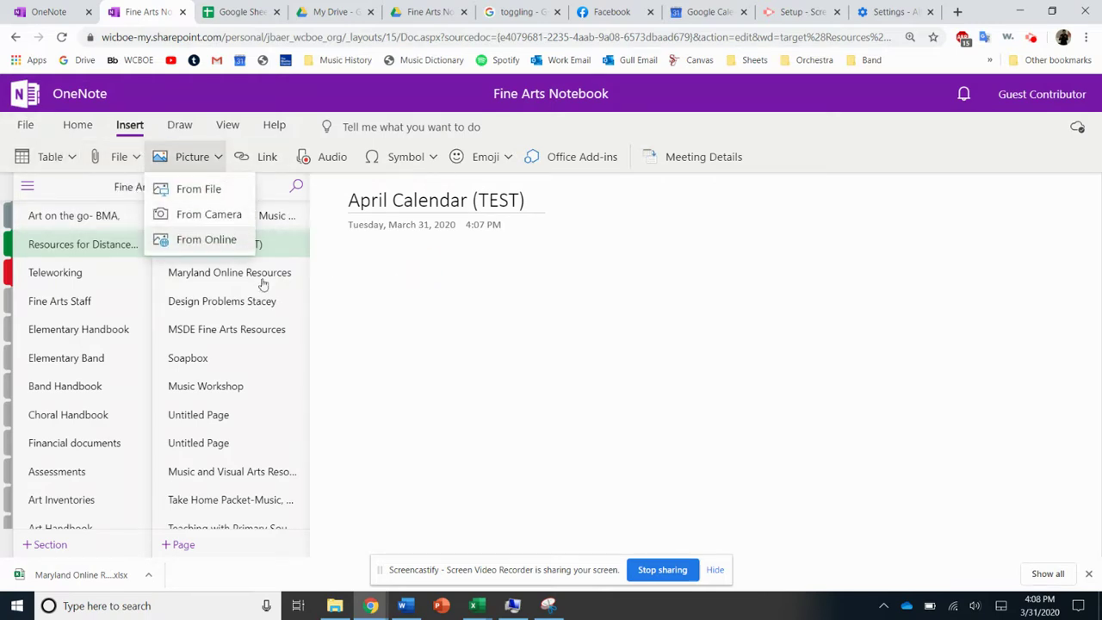
{"action": "left_click", "coordinate": [409, 283]}
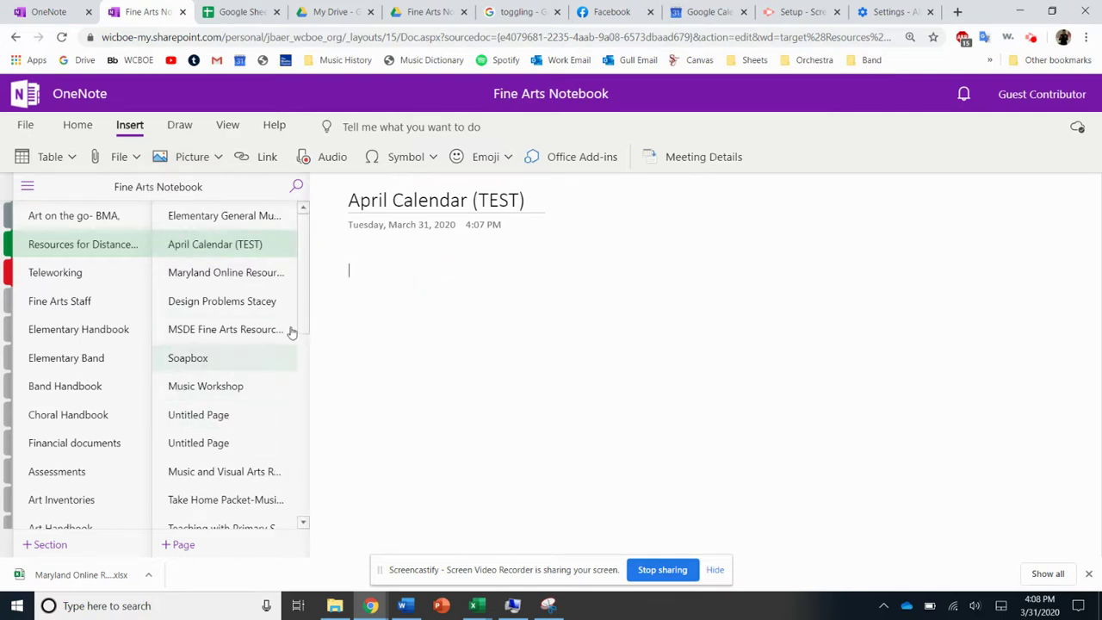
Create a notebook section named "Calendar Activities" and add another untitled page to it
{"action": "left_click", "coordinate": [147, 272]}
{"action": "scroll", "coordinate": [146, 262], "scroll_direction": "down", "scroll_amount": 2}
{"action": "scroll", "coordinate": [146, 250], "scroll_direction": "up", "scroll_amount": 2}
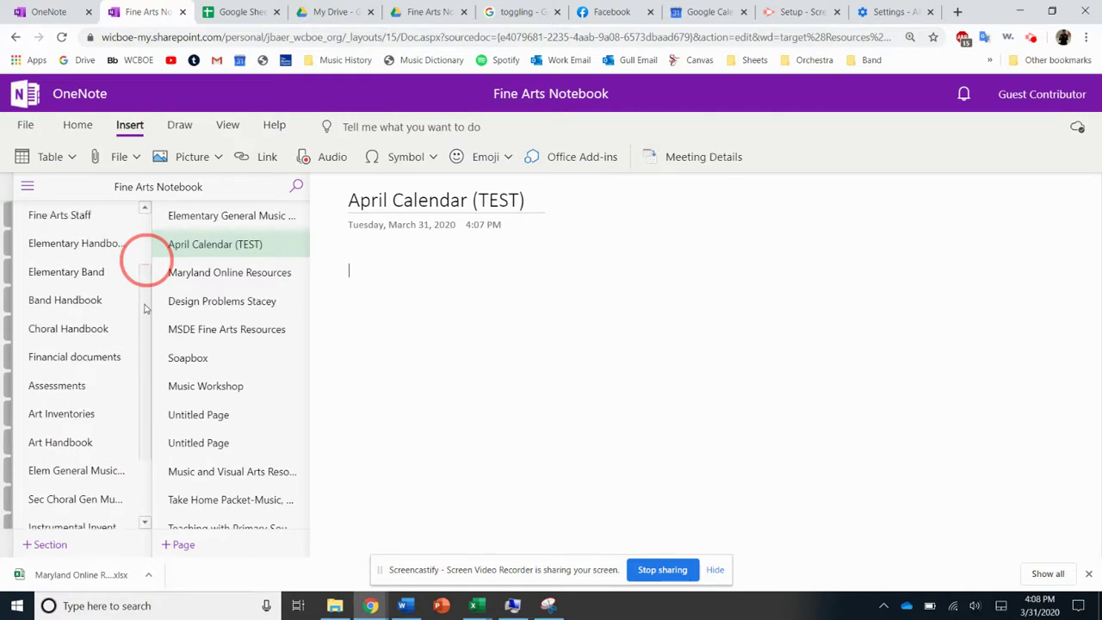
{"action": "left_click", "coordinate": [49, 546]}
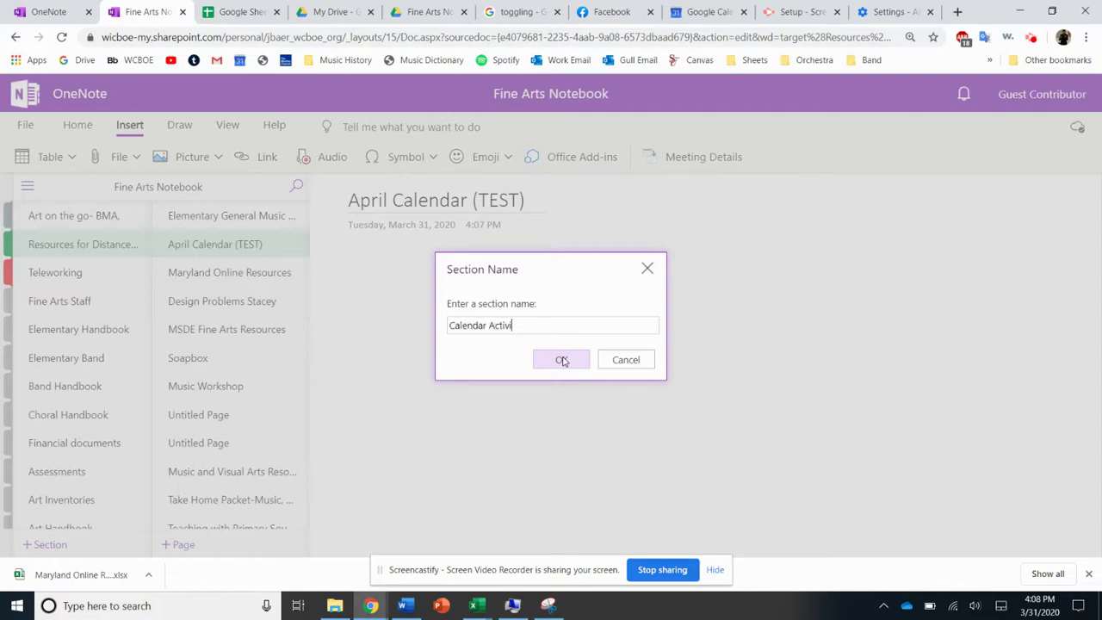
{"action": "left_click", "coordinate": [562, 361]}
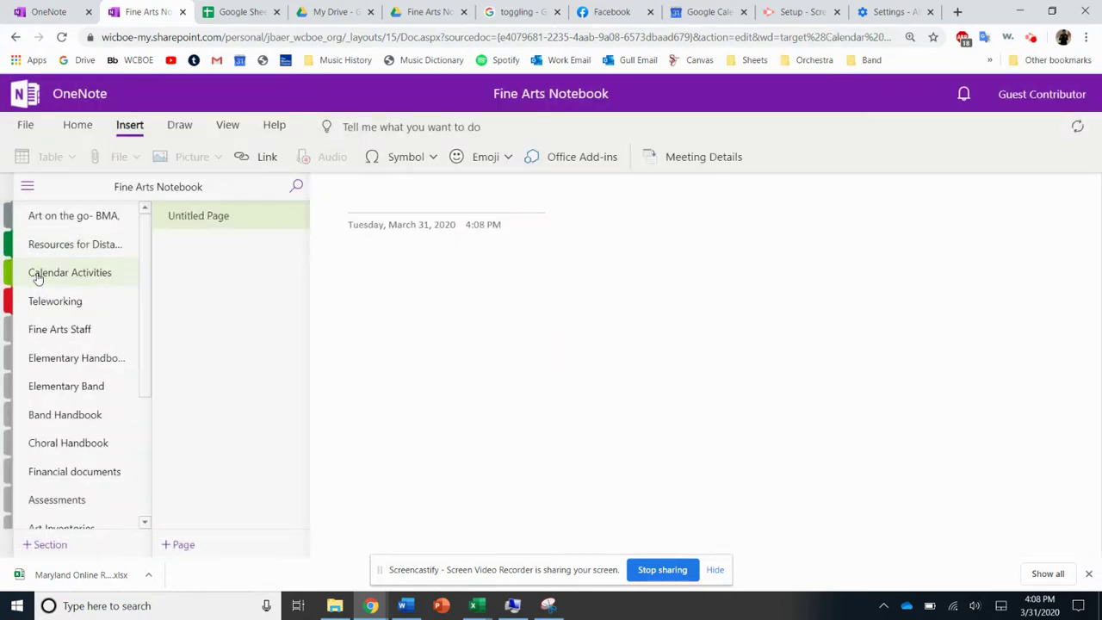
{"action": "left_click", "coordinate": [182, 548]}
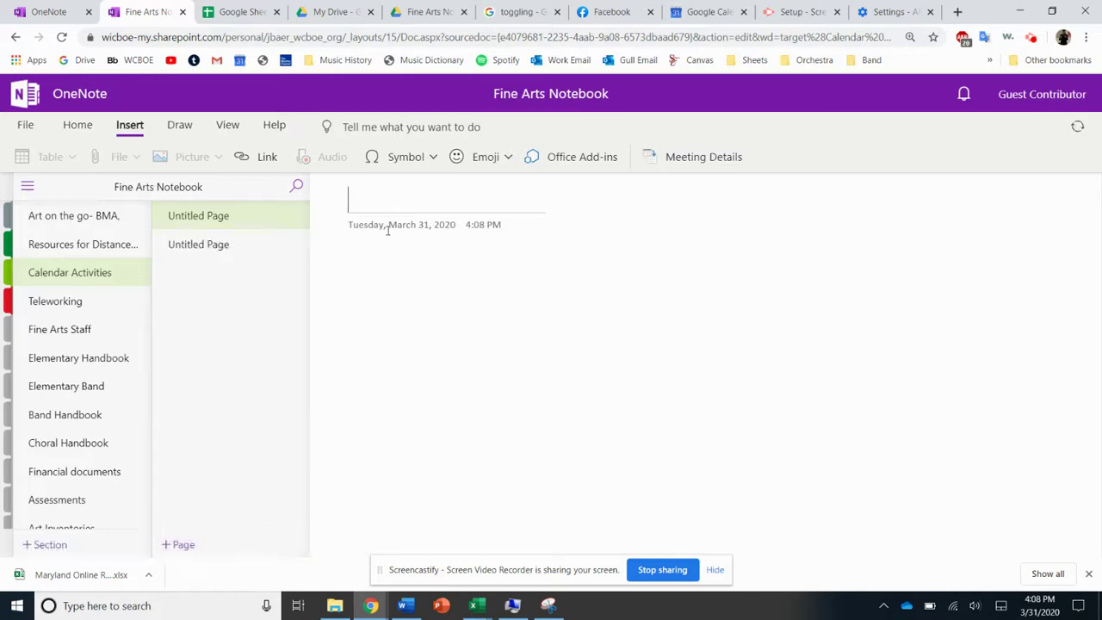
{"action": "left_click", "coordinate": [207, 220]}
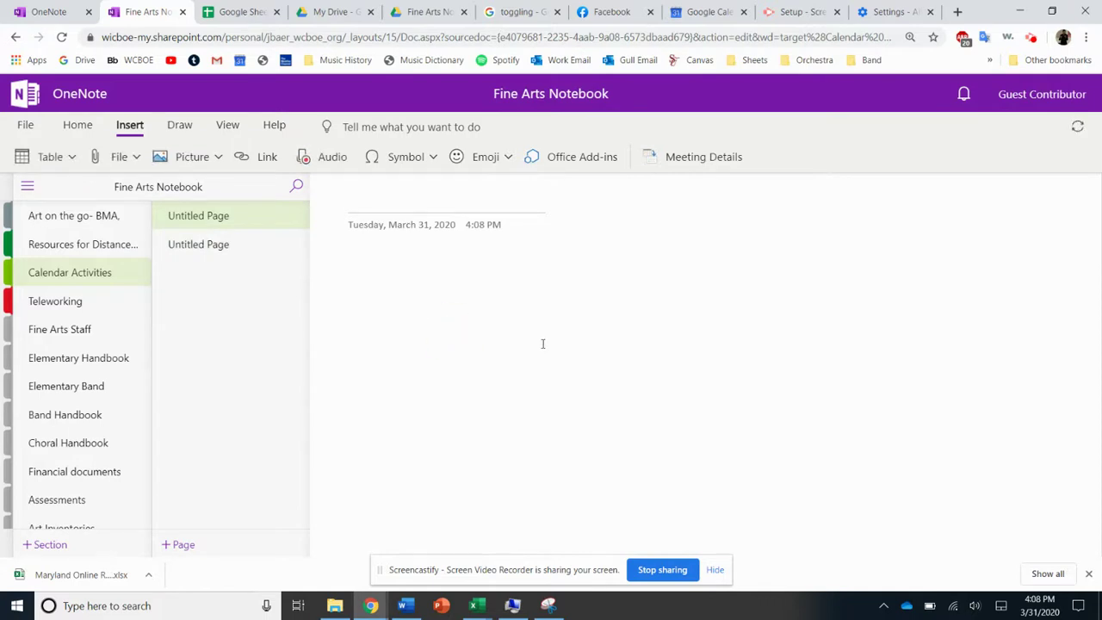
Return to the Resources for Distance section and look over its list of pages
{"action": "left_click", "coordinate": [64, 249]}
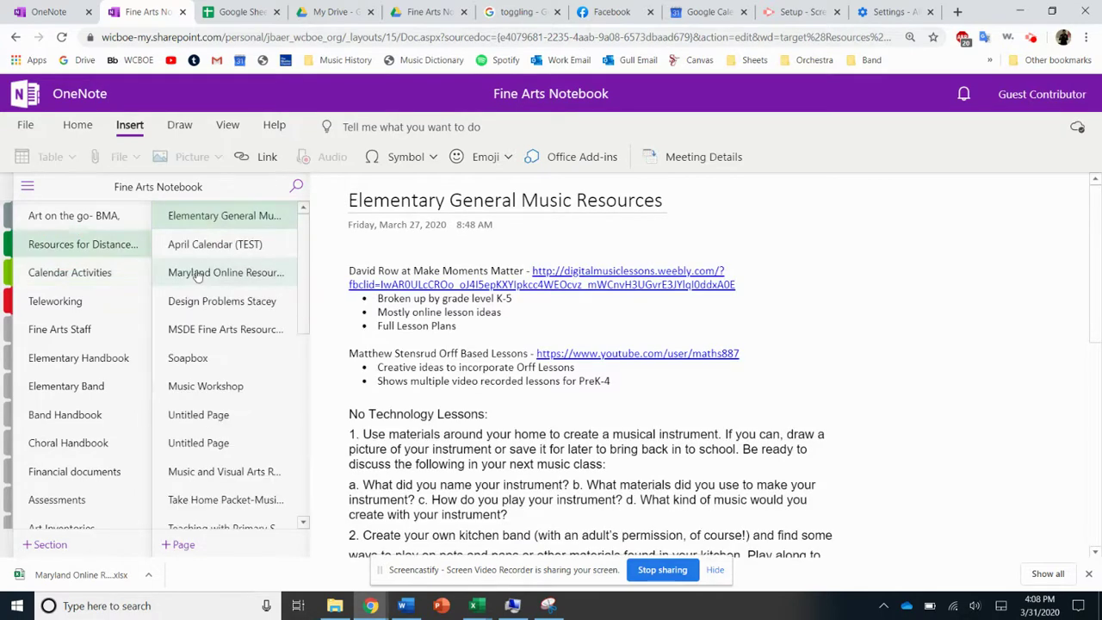
{"action": "mouse_move", "coordinate": [303, 320]}
{"action": "left_mouse_down"}
{"action": "mouse_move", "coordinate": [302, 505]}
{"action": "mouse_move", "coordinate": [303, 310]}
{"action": "left_mouse_up"}
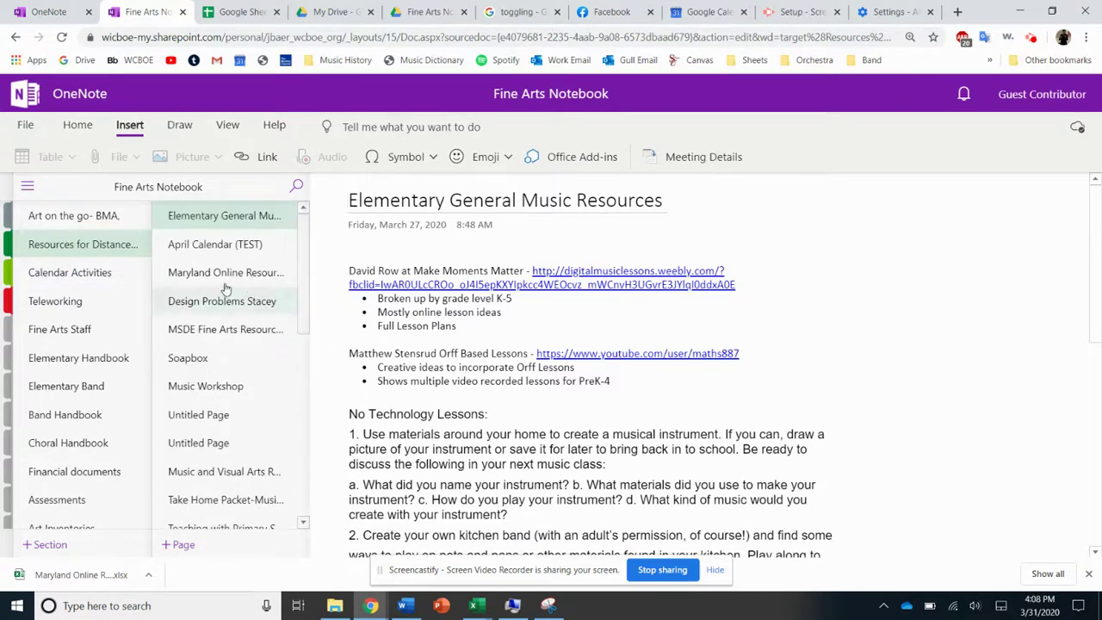